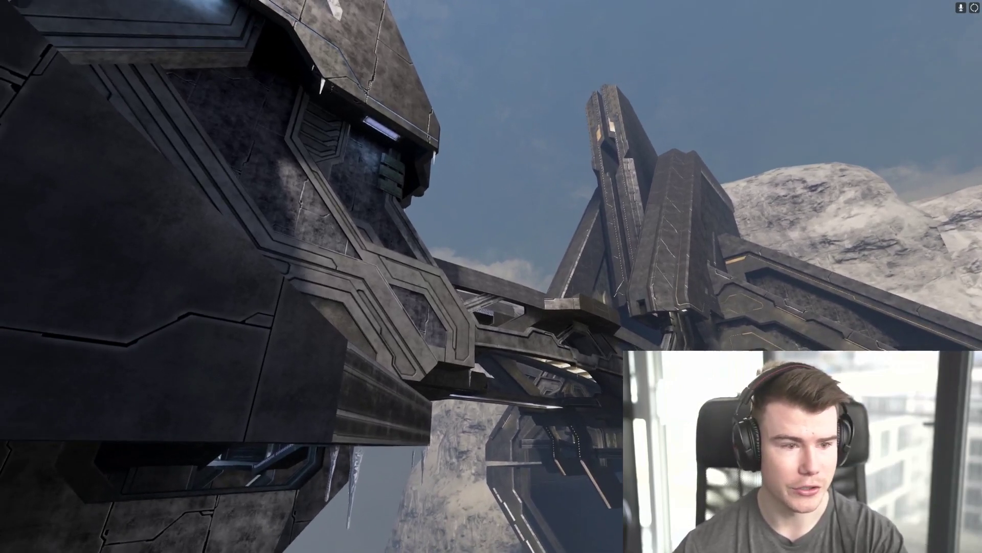
- Apply game filter style 2, with its Sharpen and Depth of field filters, and return to the game
{"action": "key", "text": "alt+F3"}
{"action": "left_click", "coordinate": [46, 57]}
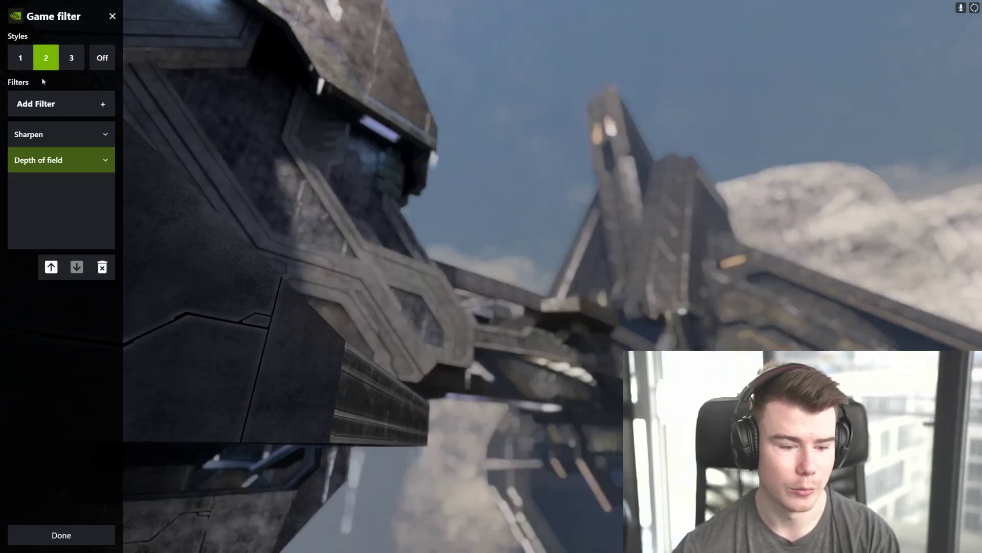
{"action": "key", "text": "alt+F3"}
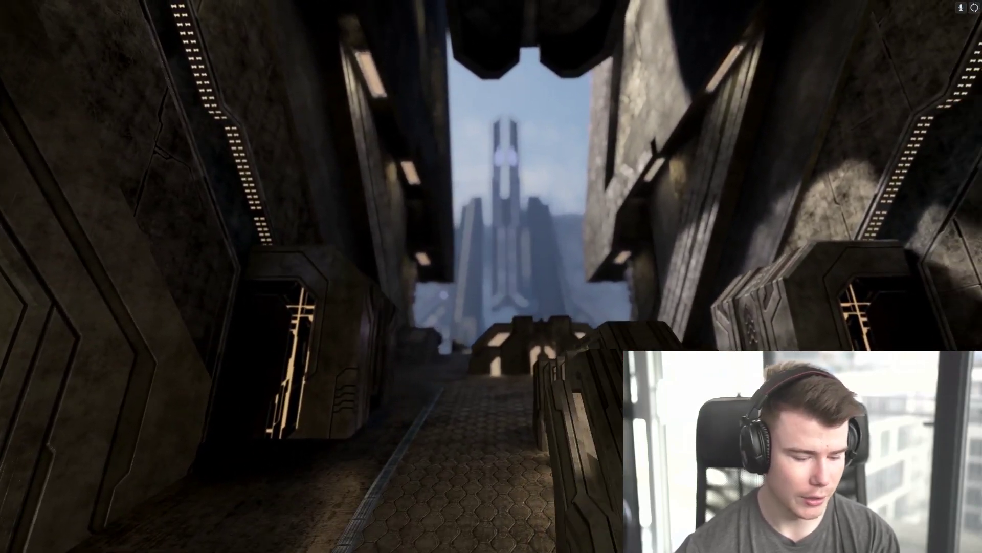
- Turn the game filter styles off and return to the unfiltered game
{"action": "key", "text": "alt+f3"}
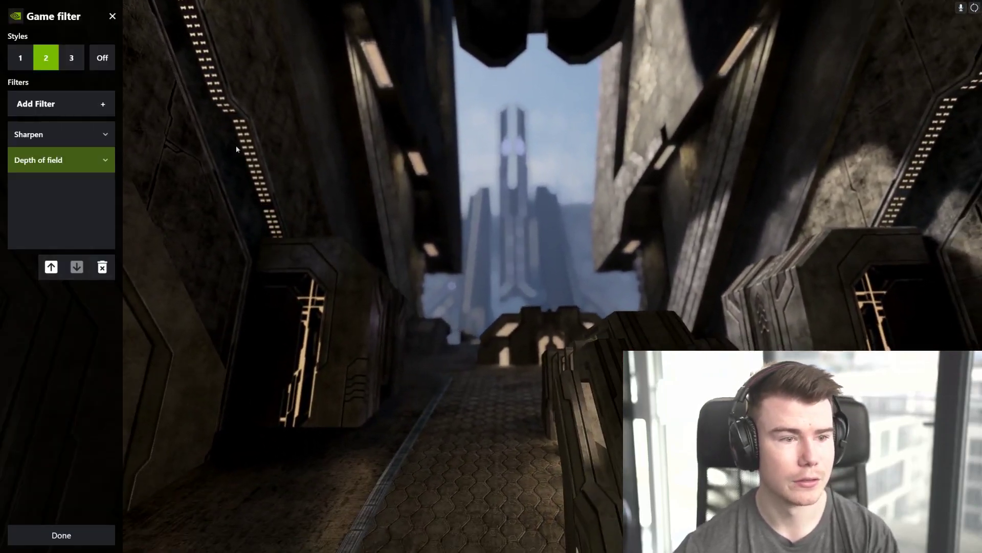
{"action": "left_click", "coordinate": [103, 58]}
{"action": "left_click", "coordinate": [111, 17]}
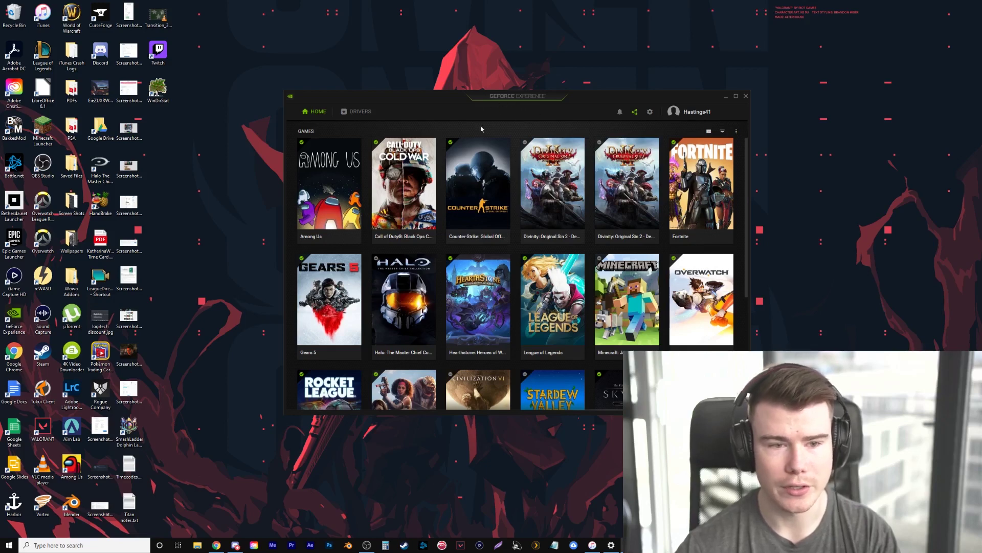
- In GeForce Experience, look over the available Game Ready driver and browse the detected games library
{"action": "left_click", "coordinate": [358, 111]}
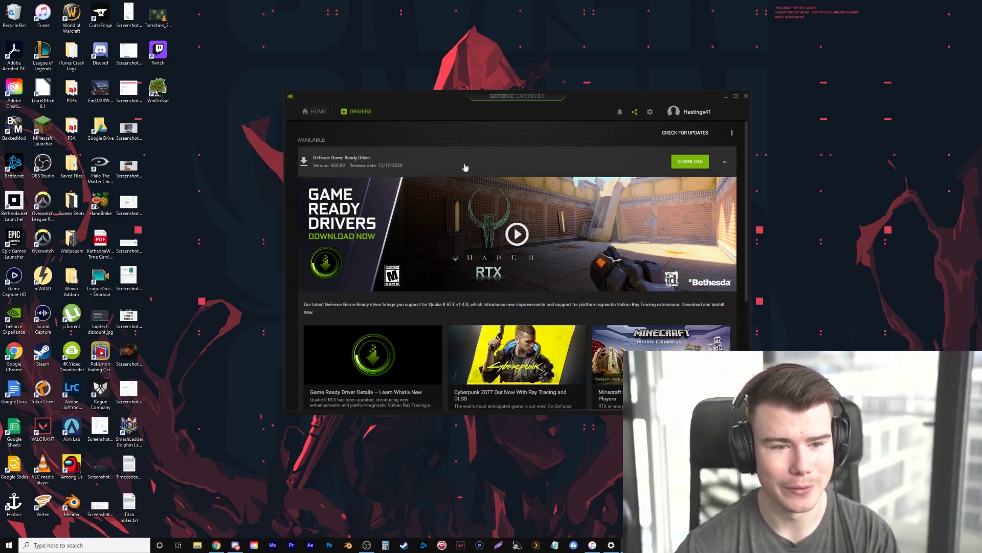
{"action": "left_click", "coordinate": [303, 112]}
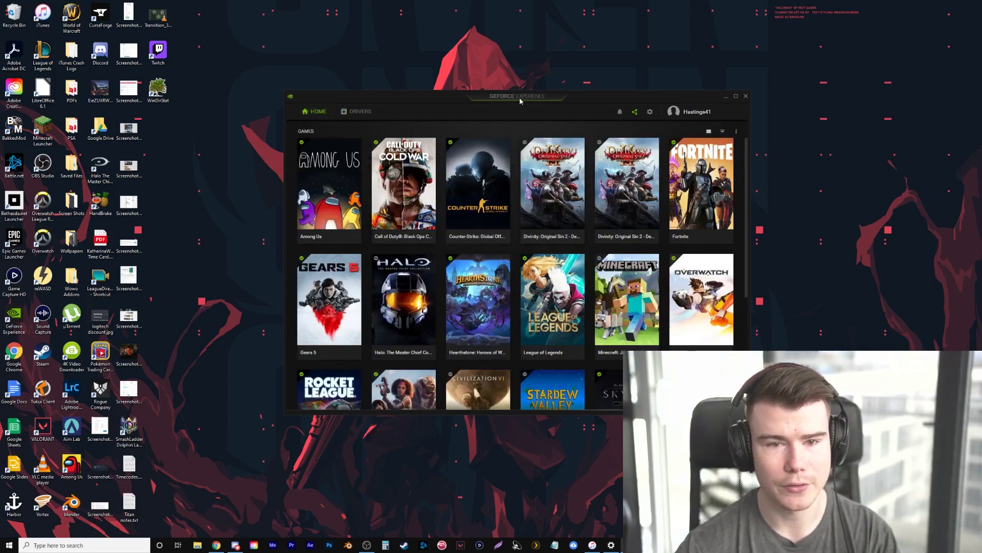
{"action": "left_click_drag", "start_coordinate": [520, 97], "coordinate": [526, 89]}
{"action": "scroll", "coordinate": [563, 256], "scroll_direction": "down", "scroll_amount": 4}
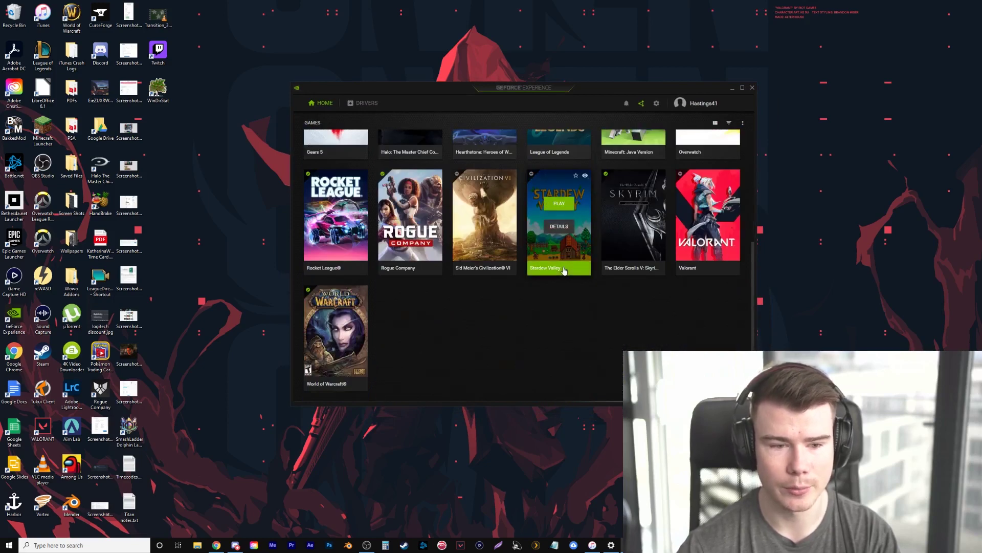
{"action": "scroll", "coordinate": [564, 270], "scroll_direction": "up", "scroll_amount": 4}
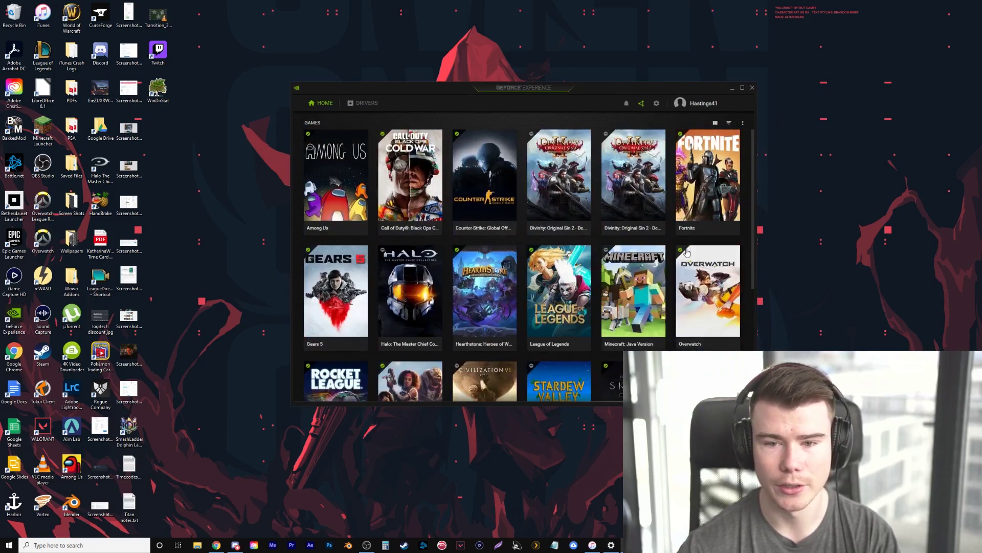
- Examine the in-game overlay setting and its system requirements in the general settings
{"action": "left_click", "coordinate": [657, 104]}
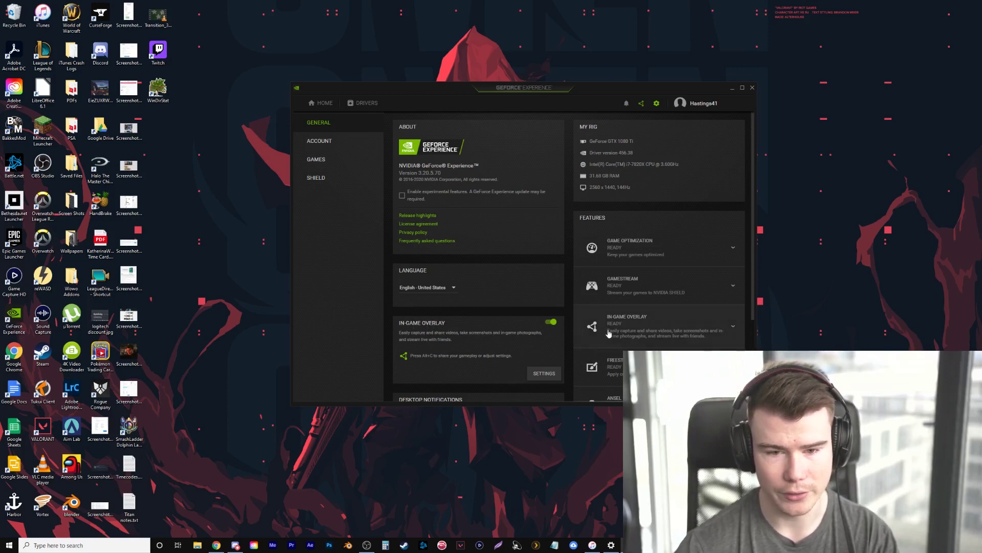
{"action": "scroll", "coordinate": [634, 322], "scroll_direction": "down", "scroll_amount": 1}
{"action": "left_click", "coordinate": [655, 284]}
{"action": "scroll", "coordinate": [612, 275], "scroll_direction": "down", "scroll_amount": 1}
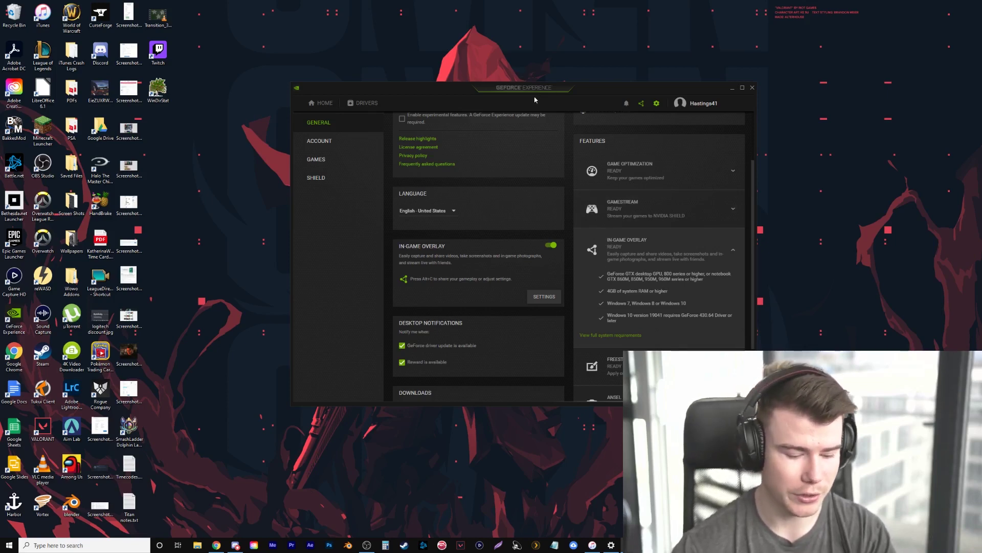
- Open the in-game overlay and turn Instant Replay off
{"action": "key", "text": "alt+z"}
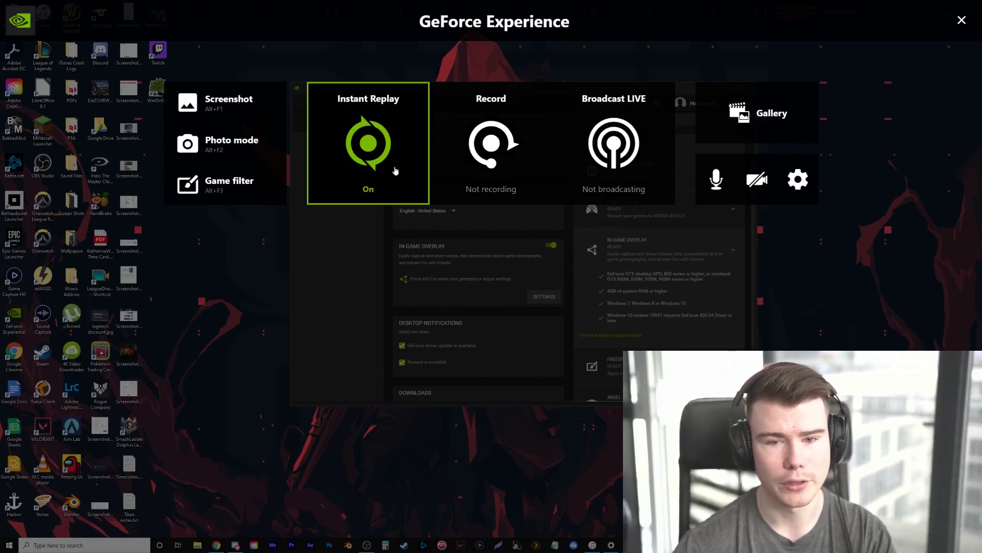
{"action": "left_click", "coordinate": [379, 176]}
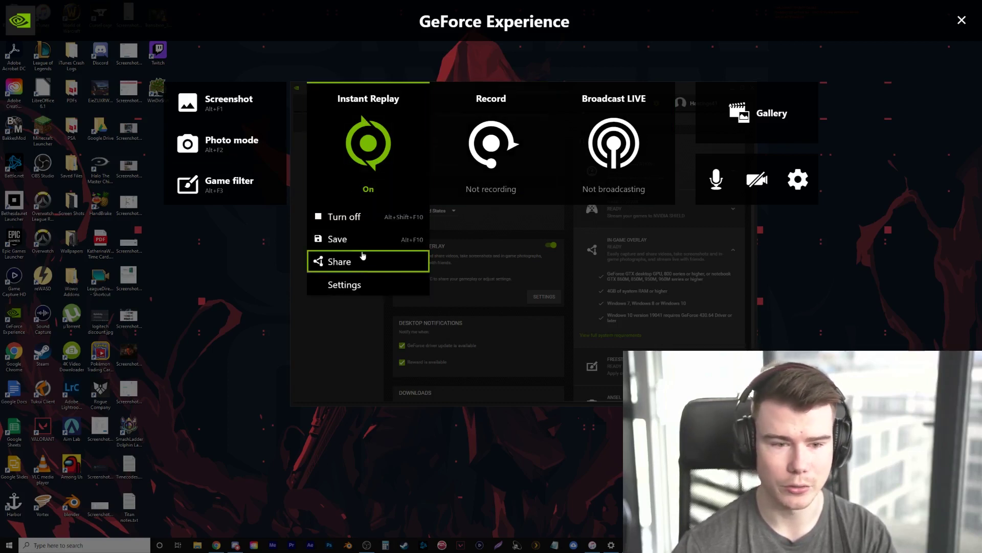
{"action": "left_click", "coordinate": [374, 190]}
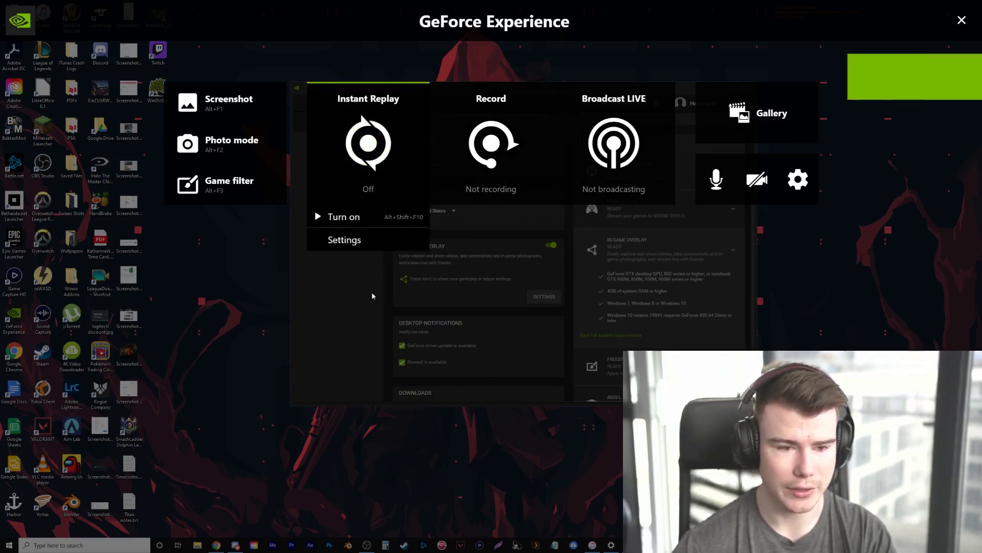
- Review and save the Instant Replay video capture settings, turn Instant Replay on and leave the overlay
{"action": "left_click", "coordinate": [370, 241]}
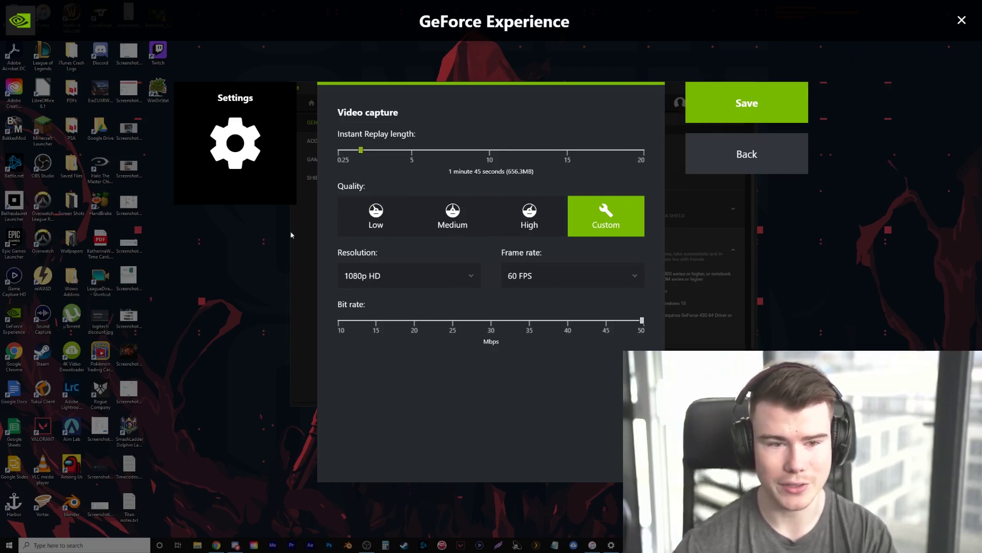
{"action": "left_click", "coordinate": [773, 105]}
{"action": "left_click", "coordinate": [397, 168]}
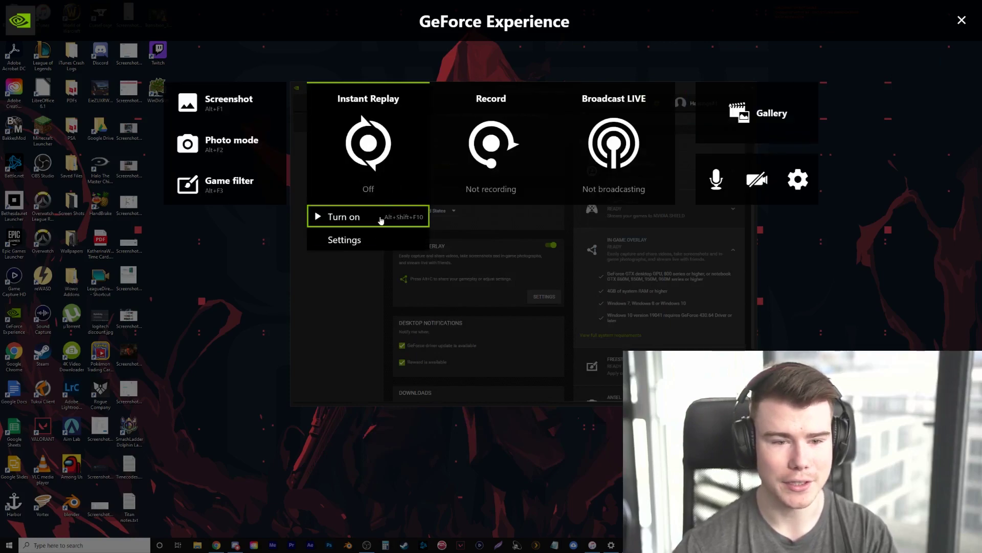
{"action": "left_click", "coordinate": [375, 218]}
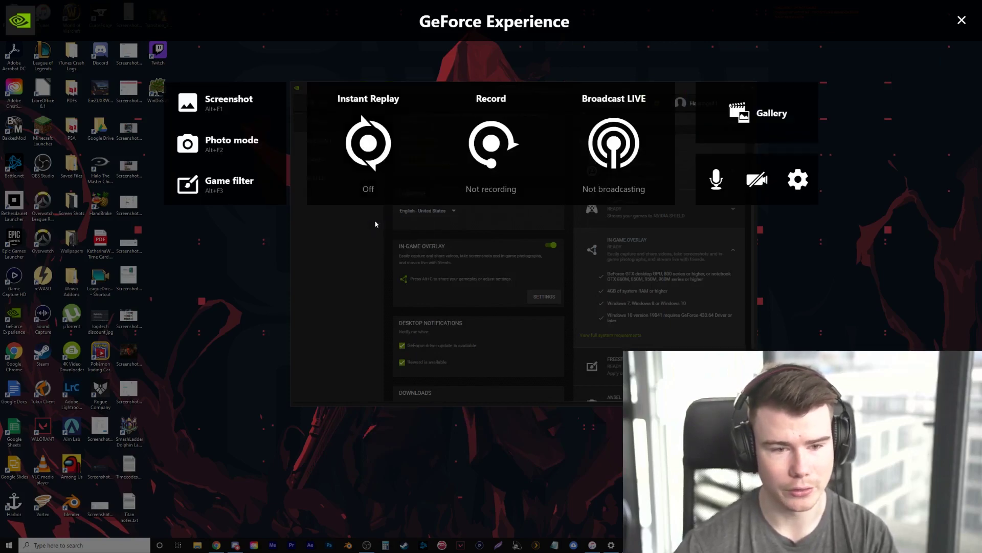
{"action": "key", "text": "Escape"}
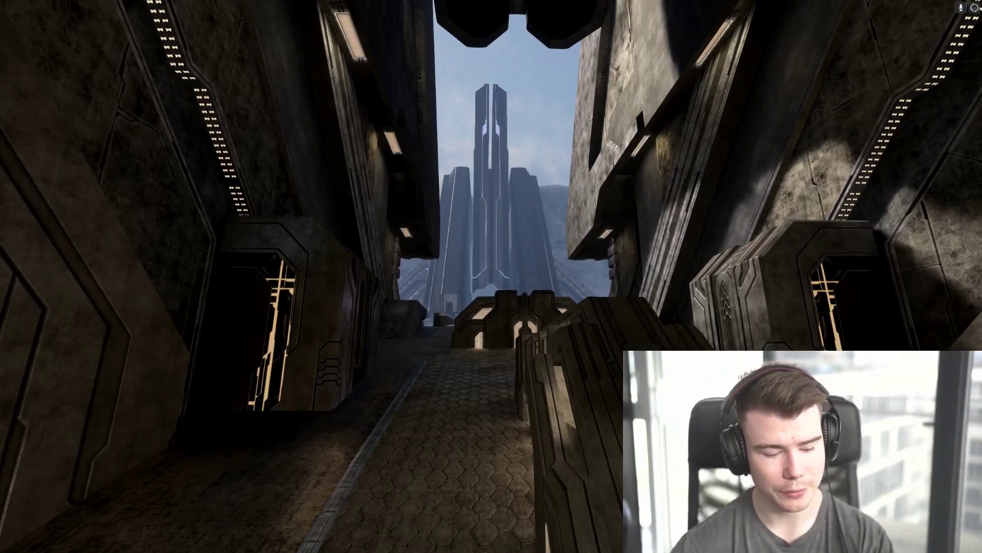
- Back in the game, try the Black & White filter in game filter style 3 and delete it
{"action": "key", "text": "alt+F3"}
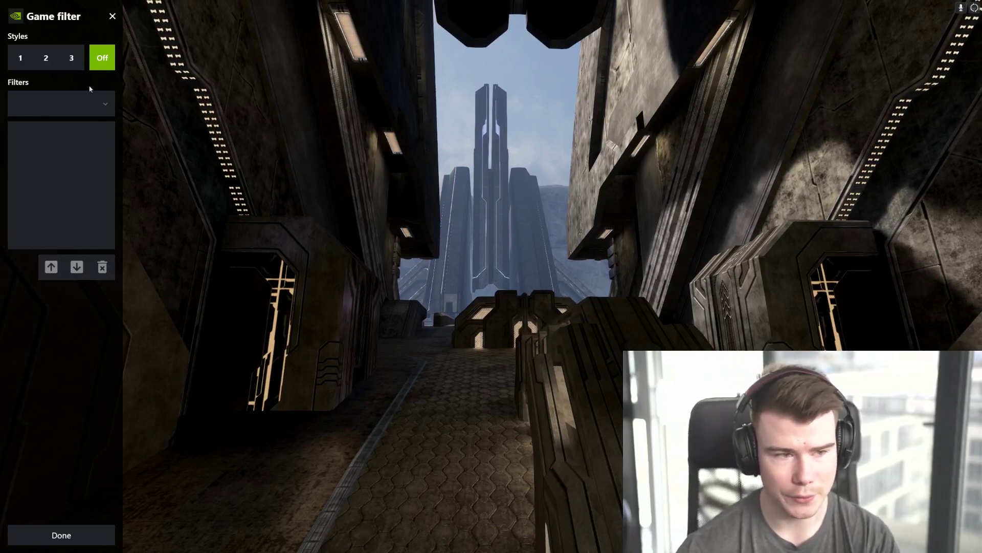
{"action": "left_click", "coordinate": [73, 58]}
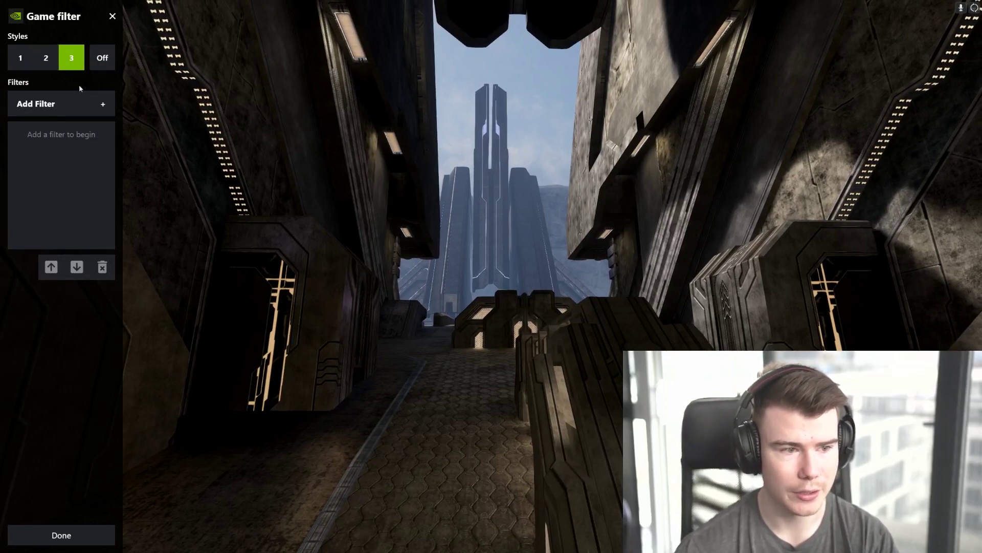
{"action": "left_click", "coordinate": [104, 109]}
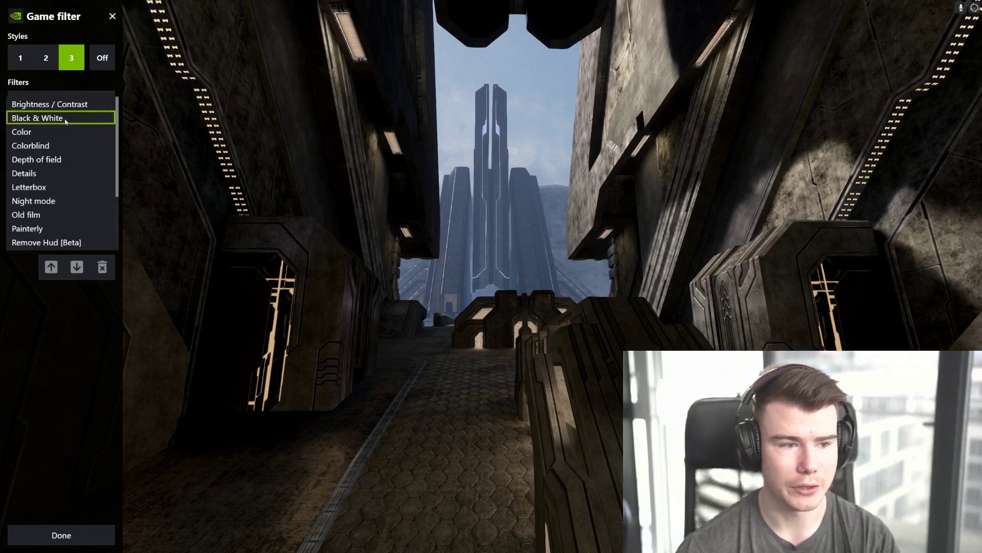
{"action": "left_click", "coordinate": [66, 120]}
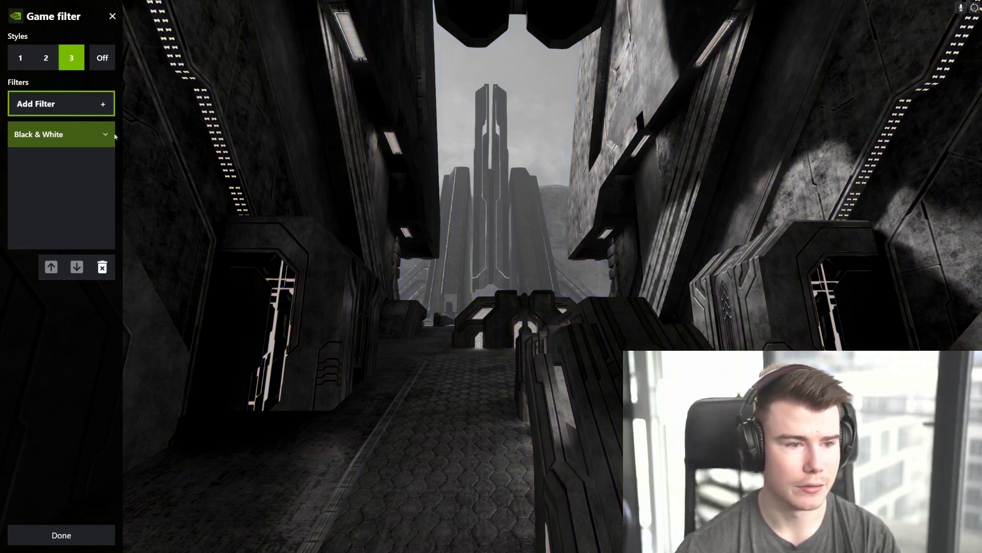
{"action": "left_click", "coordinate": [103, 267]}
- Try the Tilt-shift filter in style 3 and delete it
{"action": "left_click", "coordinate": [103, 104]}
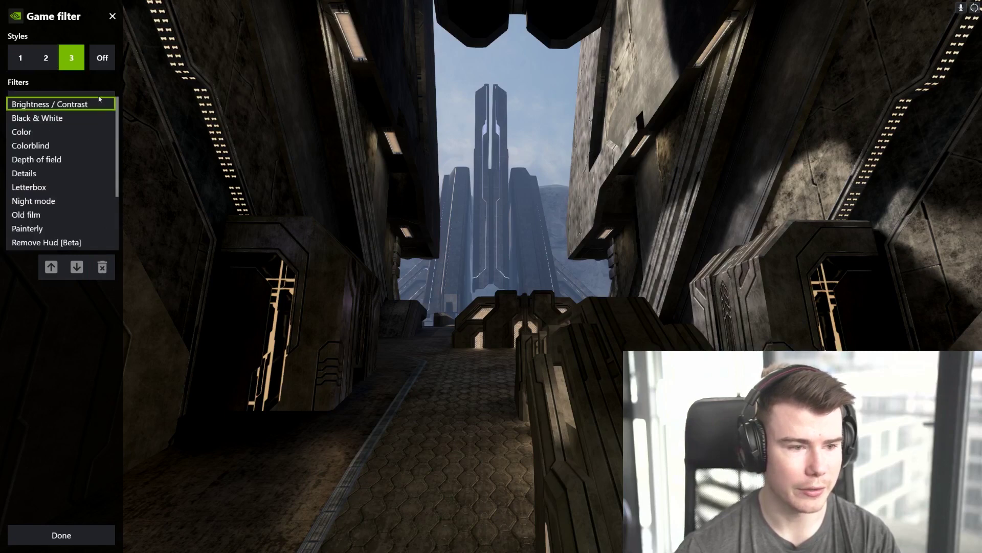
{"action": "scroll", "coordinate": [37, 192], "scroll_direction": "down", "scroll_amount": 2}
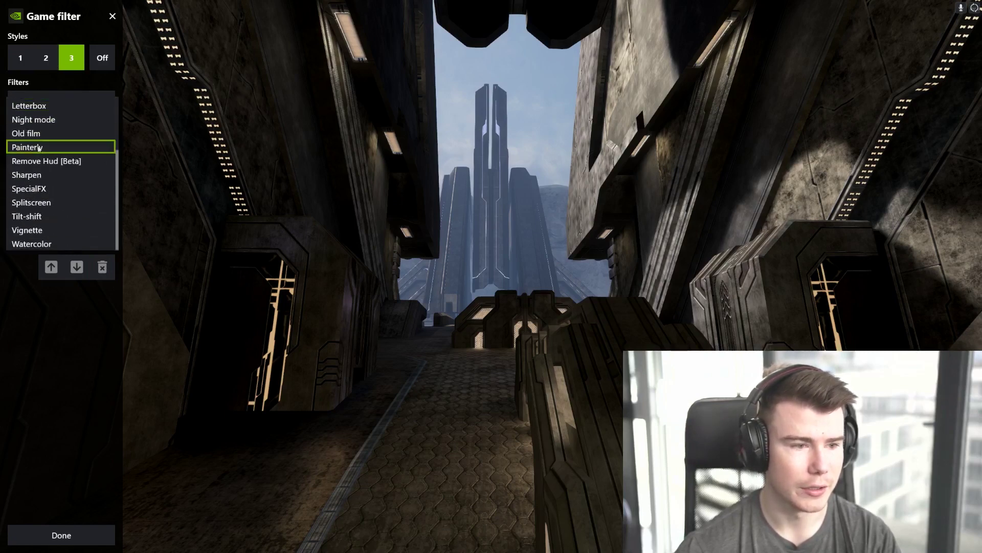
{"action": "left_click", "coordinate": [41, 215]}
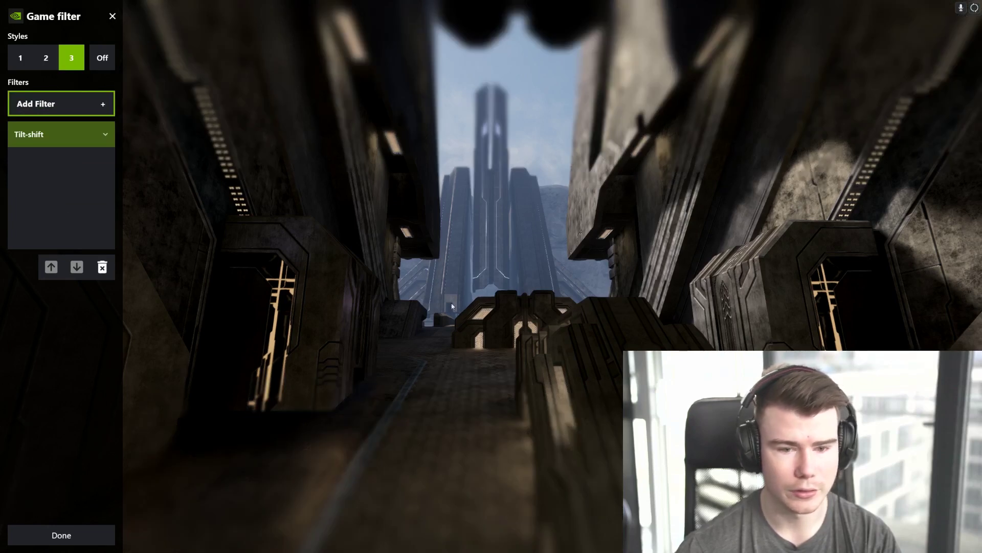
{"action": "left_click", "coordinate": [101, 267]}
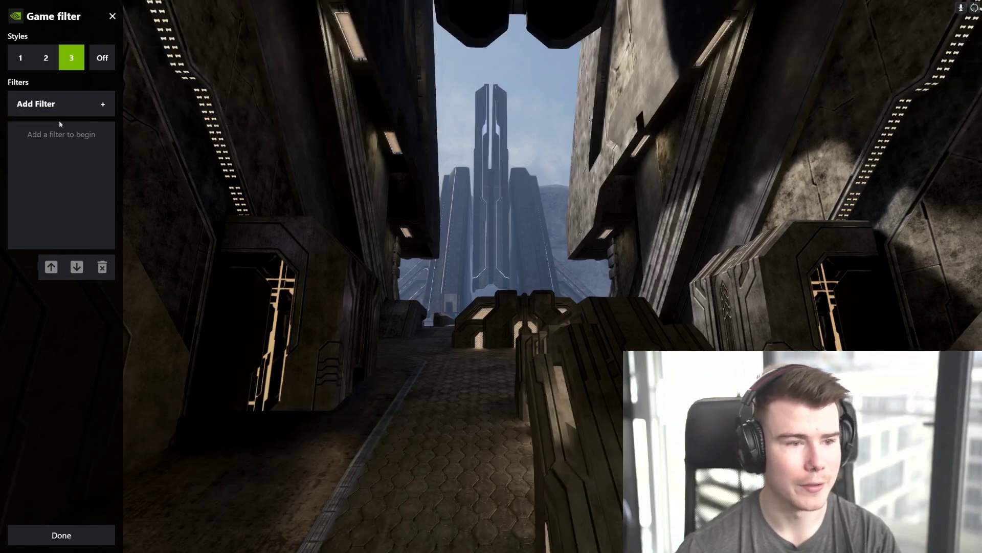
- Apply game filter style 2, select its Sharpen filter and return to the game
{"action": "left_click", "coordinate": [46, 57]}
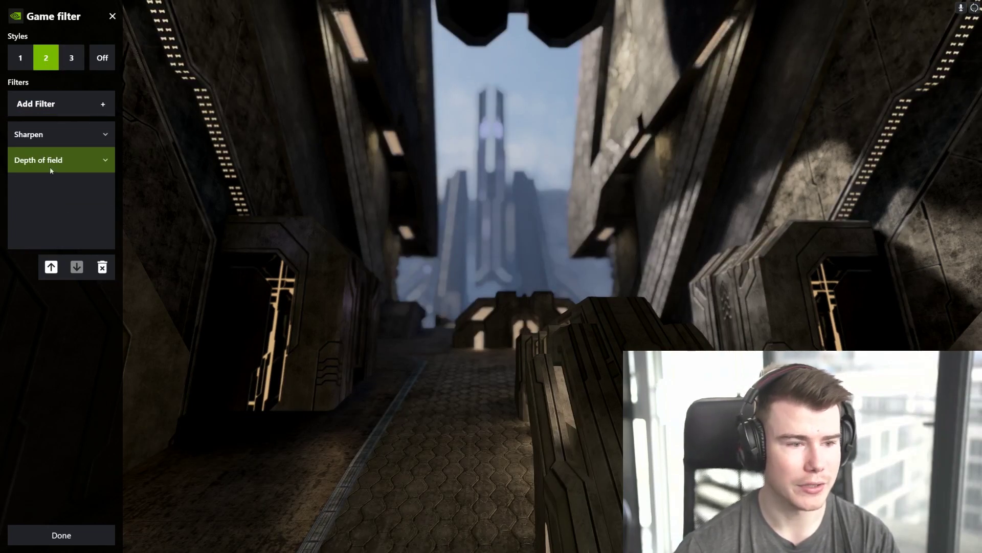
{"action": "left_click", "coordinate": [47, 134]}
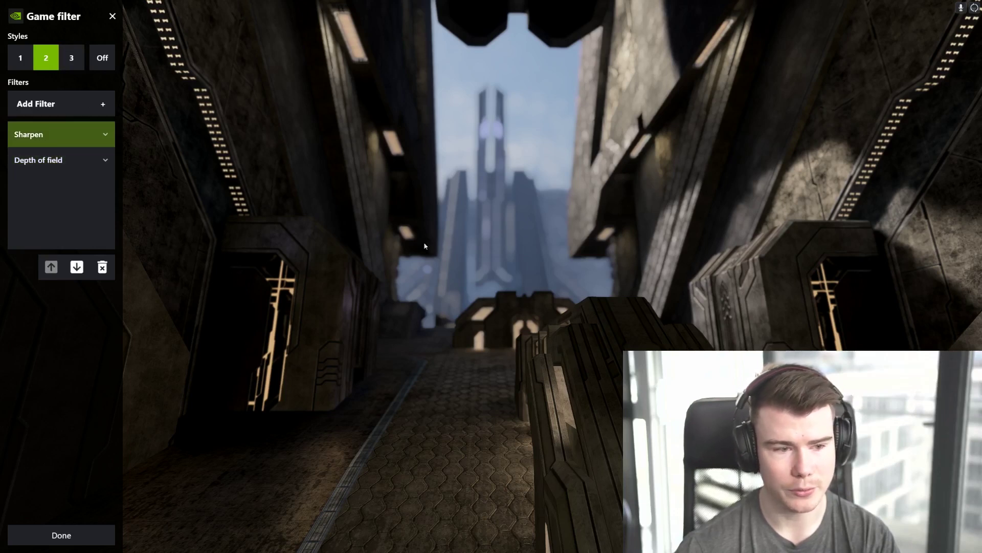
{"action": "left_click", "coordinate": [112, 16]}
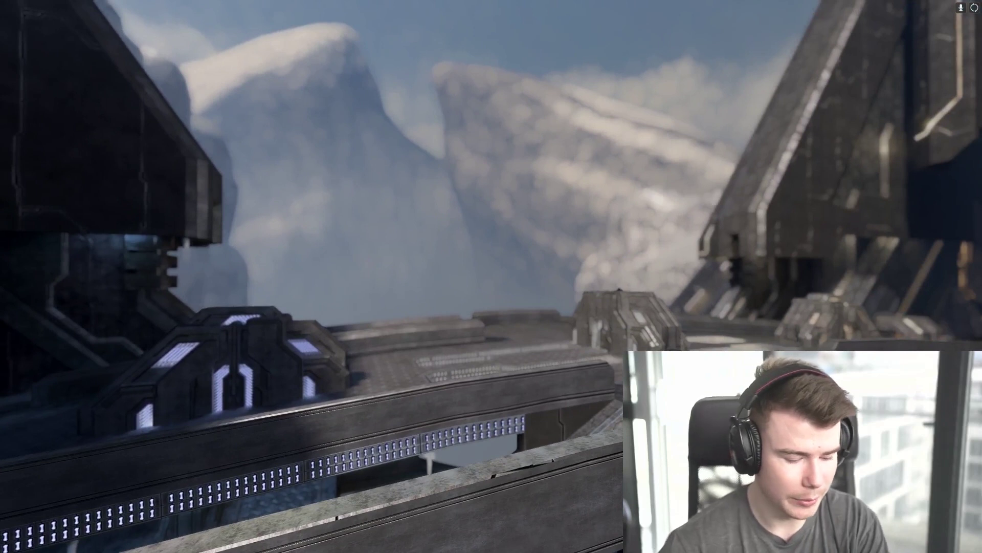
- Set the style 2 Depth of field filter's focus depth to 58% and adjust its far blur curve
{"action": "key", "text": "alt+F3"}
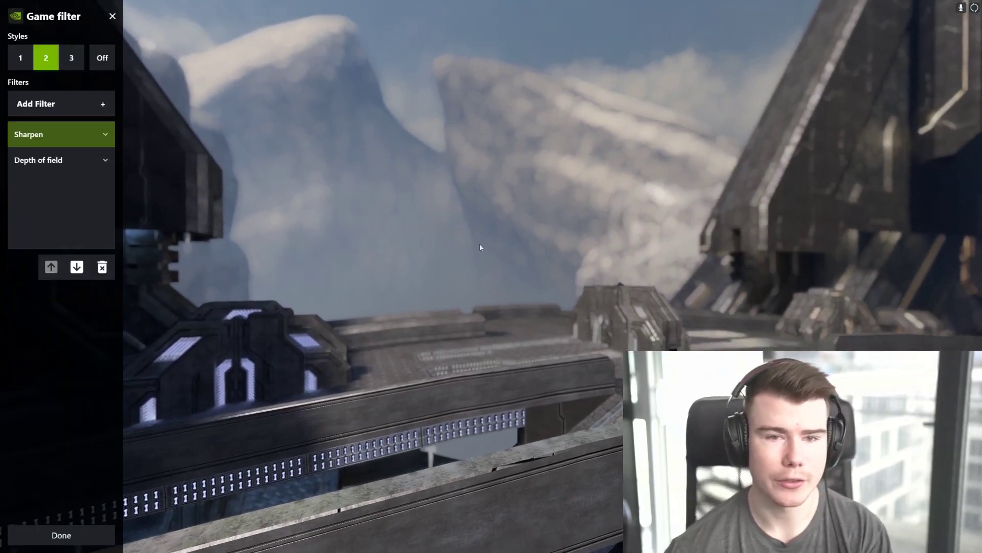
{"action": "left_click", "coordinate": [55, 163]}
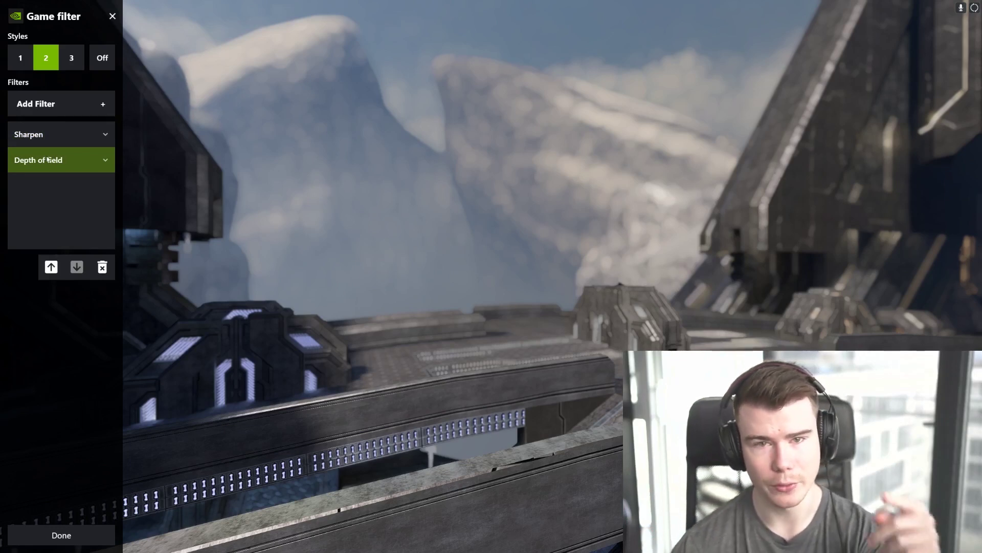
{"action": "left_click", "coordinate": [85, 161]}
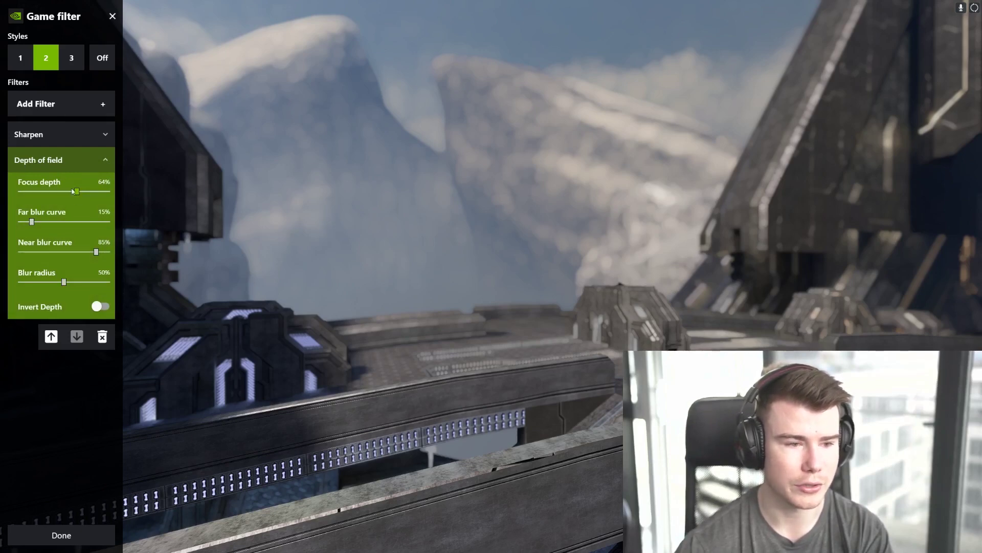
{"action": "left_click_drag", "start_coordinate": [45, 198], "coordinate": [37, 222]}
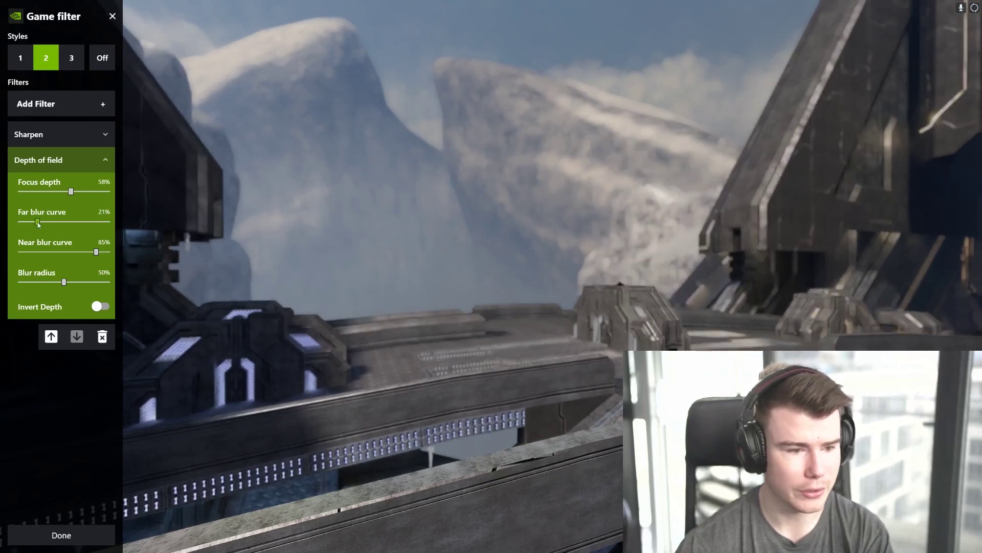
{"action": "left_click_drag", "start_coordinate": [37, 222], "coordinate": [30, 224]}
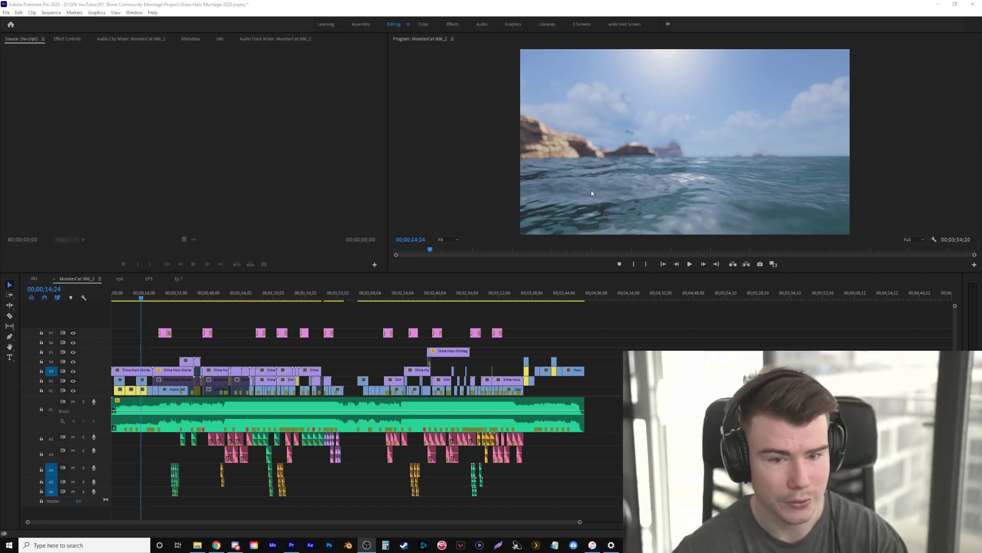
- In Premiere Pro, inspect the ocean frame enlarged and hide the output of video tracks V3 and V2
{"action": "key", "text": "grave"}
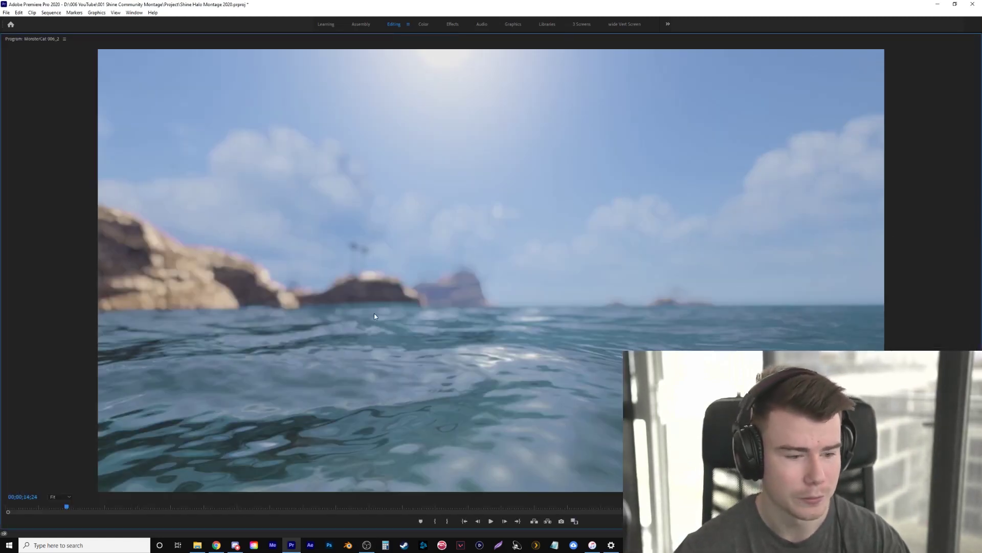
{"action": "key", "text": "grave"}
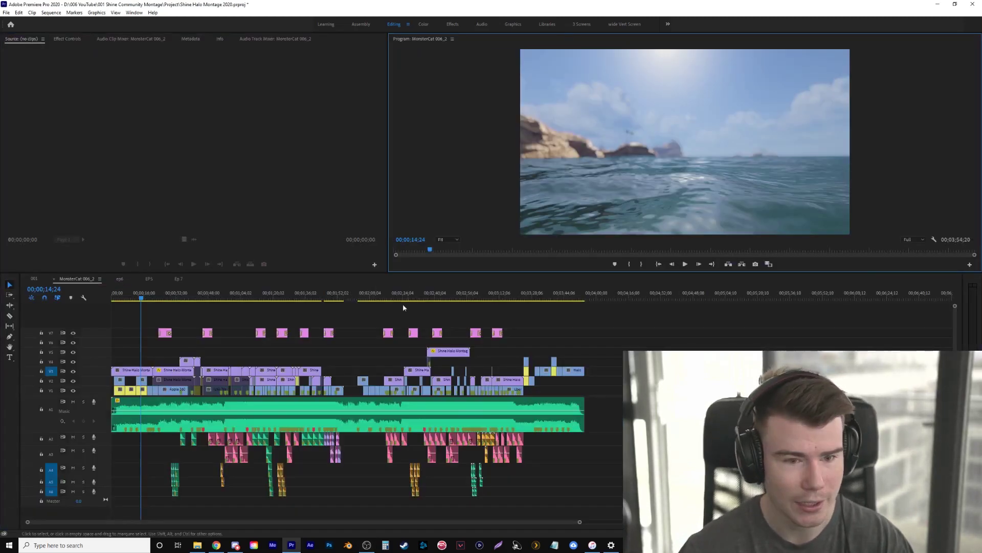
{"action": "left_click", "coordinate": [141, 374]}
{"action": "left_click", "coordinate": [73, 371]}
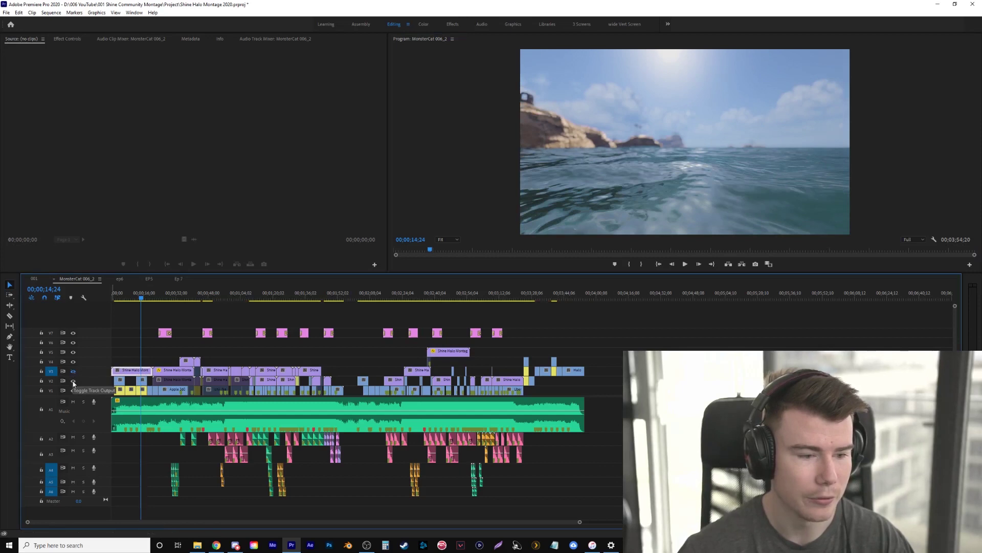
{"action": "left_click", "coordinate": [73, 382]}
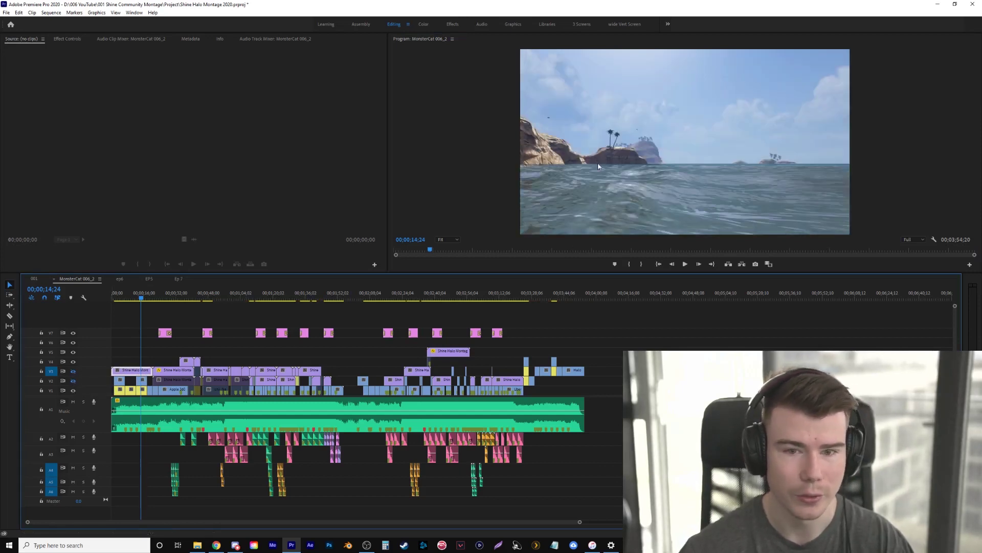
- Scrub and play back the ocean shot around the 15-second mark of the montage sequence
{"action": "left_click", "coordinate": [138, 297]}
{"action": "left_click_drag", "start_coordinate": [139, 296], "coordinate": [144, 301]}
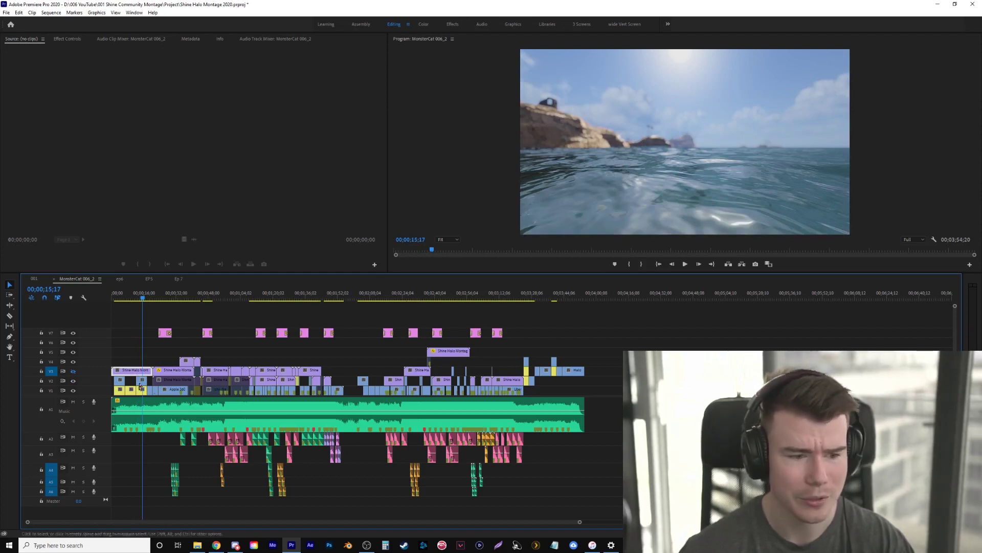
{"action": "left_click", "coordinate": [139, 298]}
{"action": "key", "text": "space"}
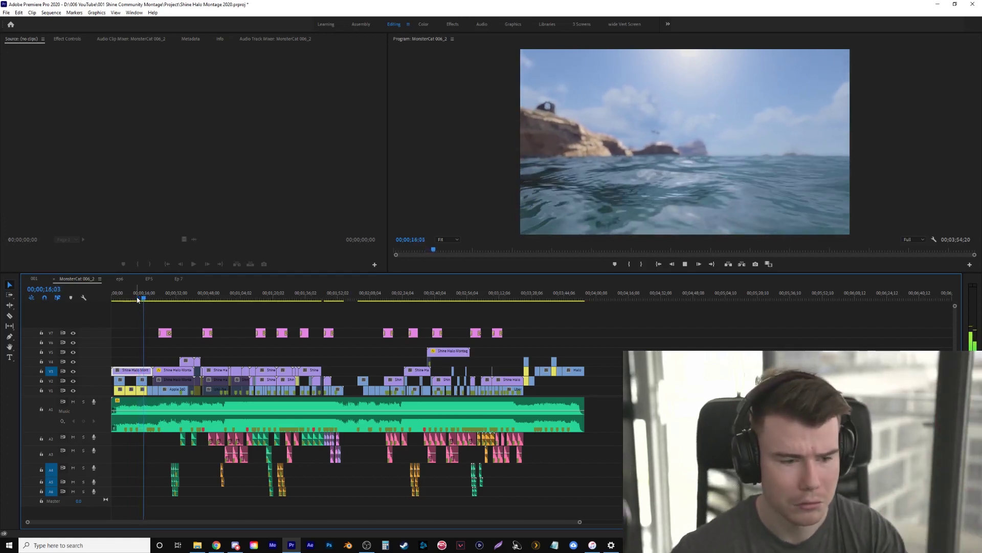
{"action": "key", "text": "space"}
- Play a portion near the montage's beginning and scrub ahead to the sniper gameplay at 00;02;29;24
{"action": "left_click", "coordinate": [121, 299]}
{"action": "key", "text": "space"}
{"action": "left_click_drag", "start_coordinate": [124, 302], "coordinate": [414, 317]}
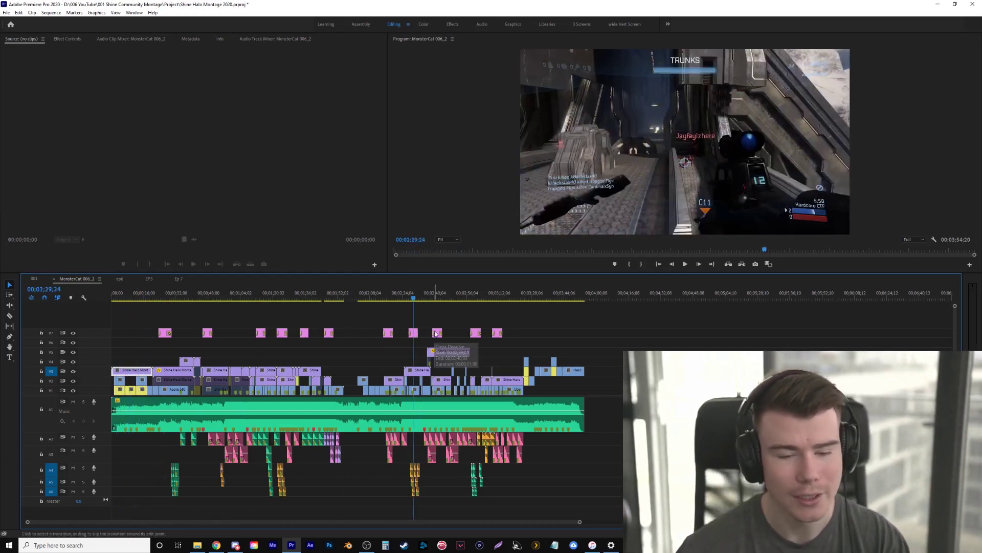